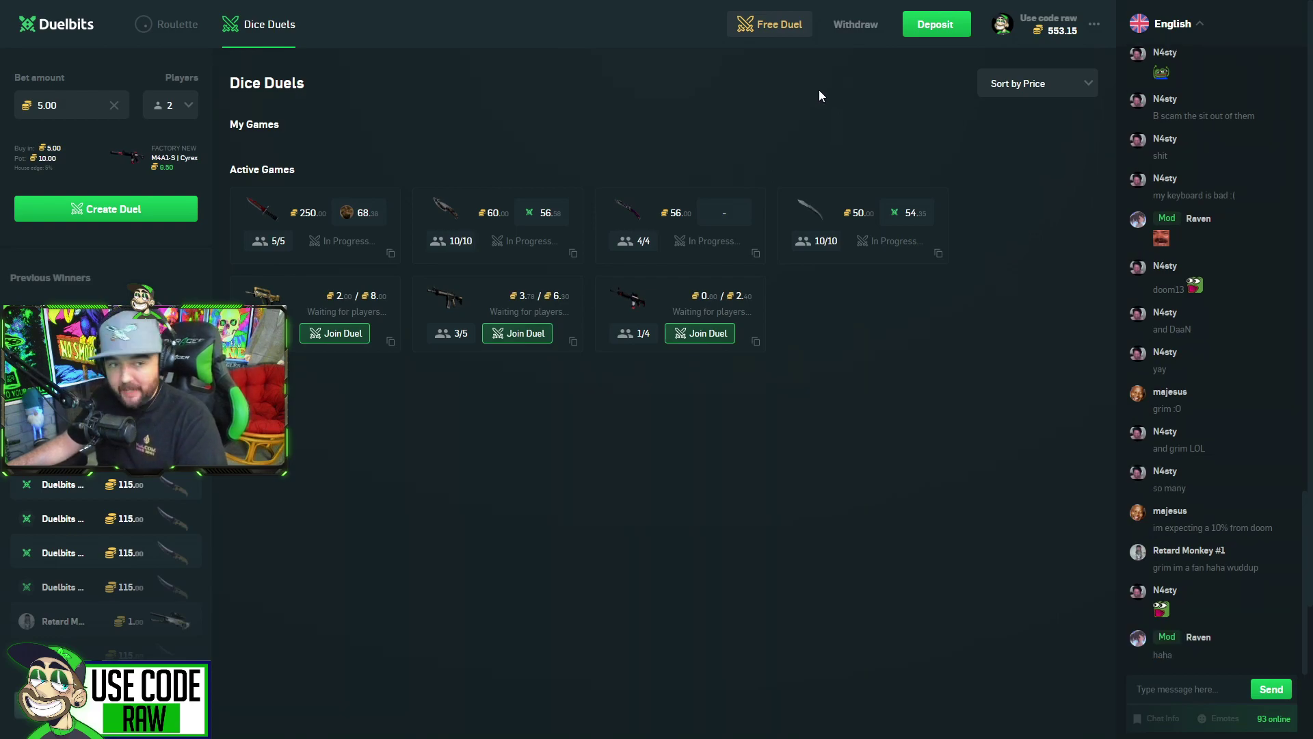
After checking the free bot-duel offer, join the 20/60 three-player knife duel
{"action": "left_click", "coordinate": [772, 31]}
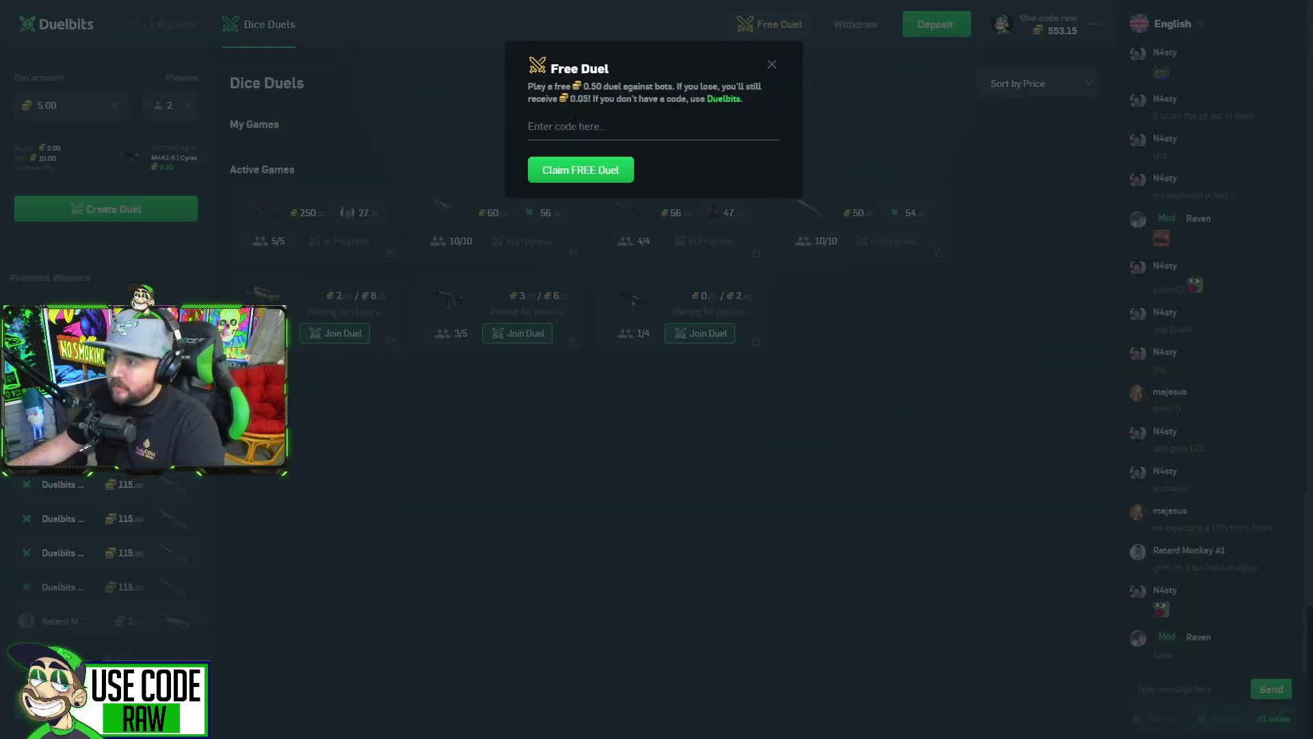
{"action": "type", "text": "raw"}
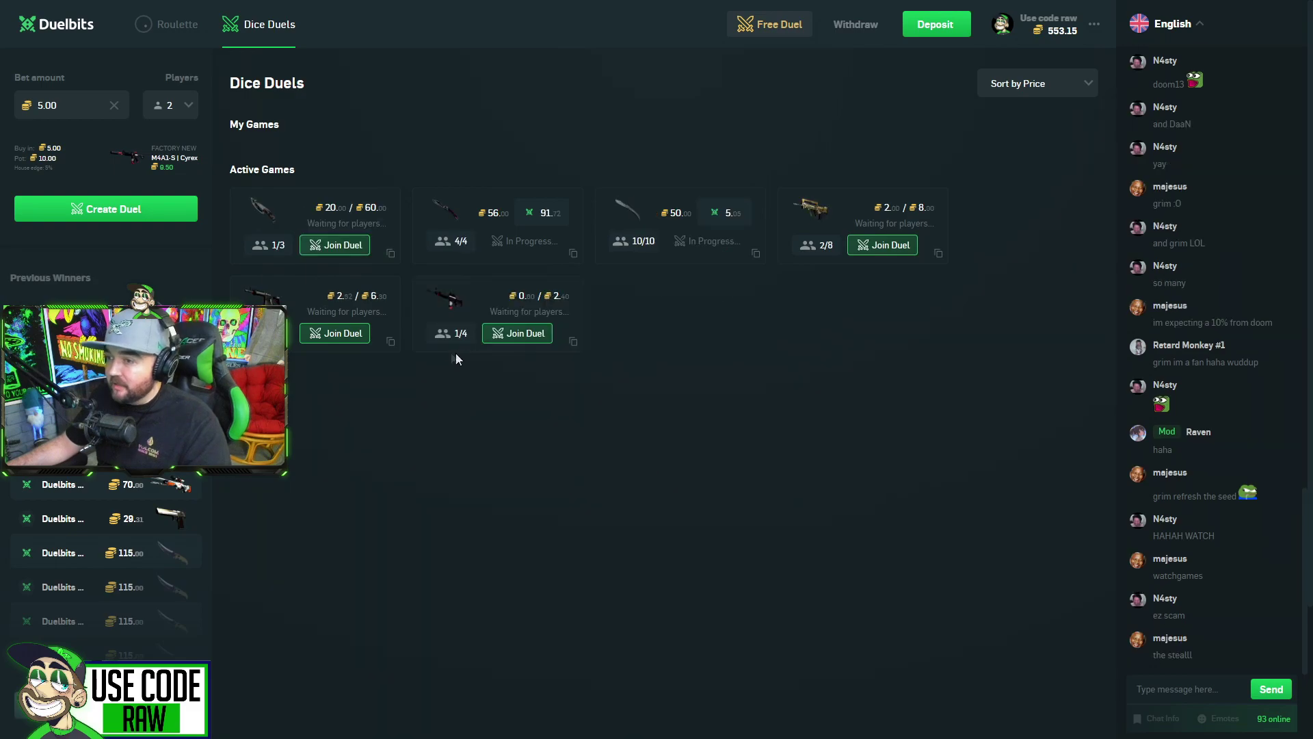
{"action": "left_click", "coordinate": [294, 248]}
{"action": "left_click", "coordinate": [650, 381]}
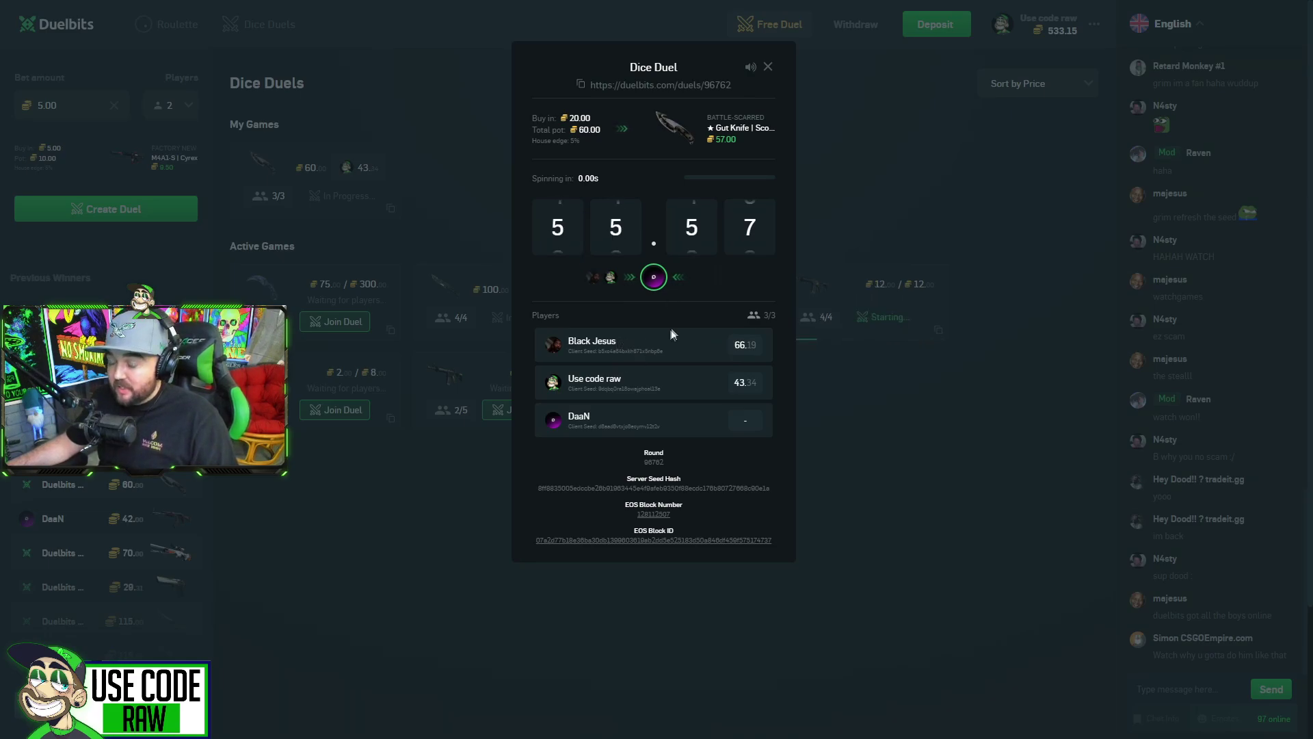
Join the 75/300 four-player StatTrak knife duel and close it after winning with 70.84
{"action": "left_click", "coordinate": [772, 70]}
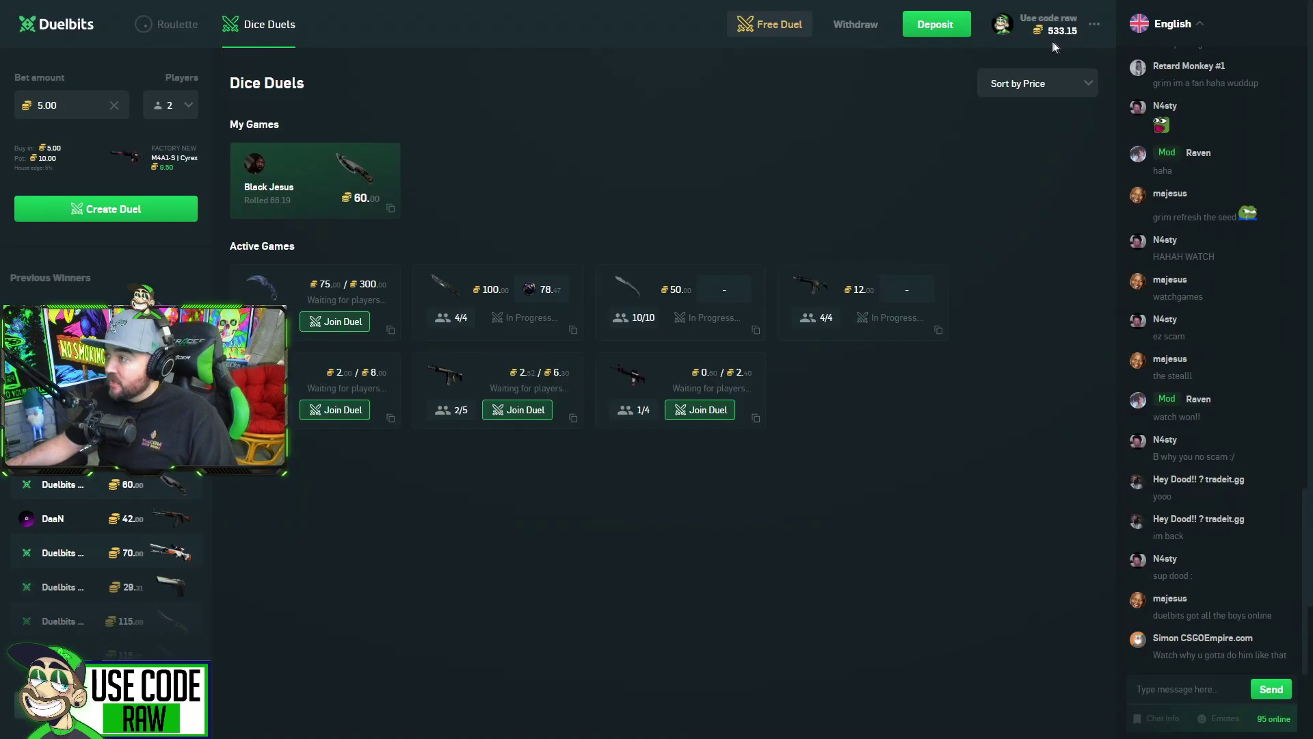
{"action": "left_click", "coordinate": [350, 287]}
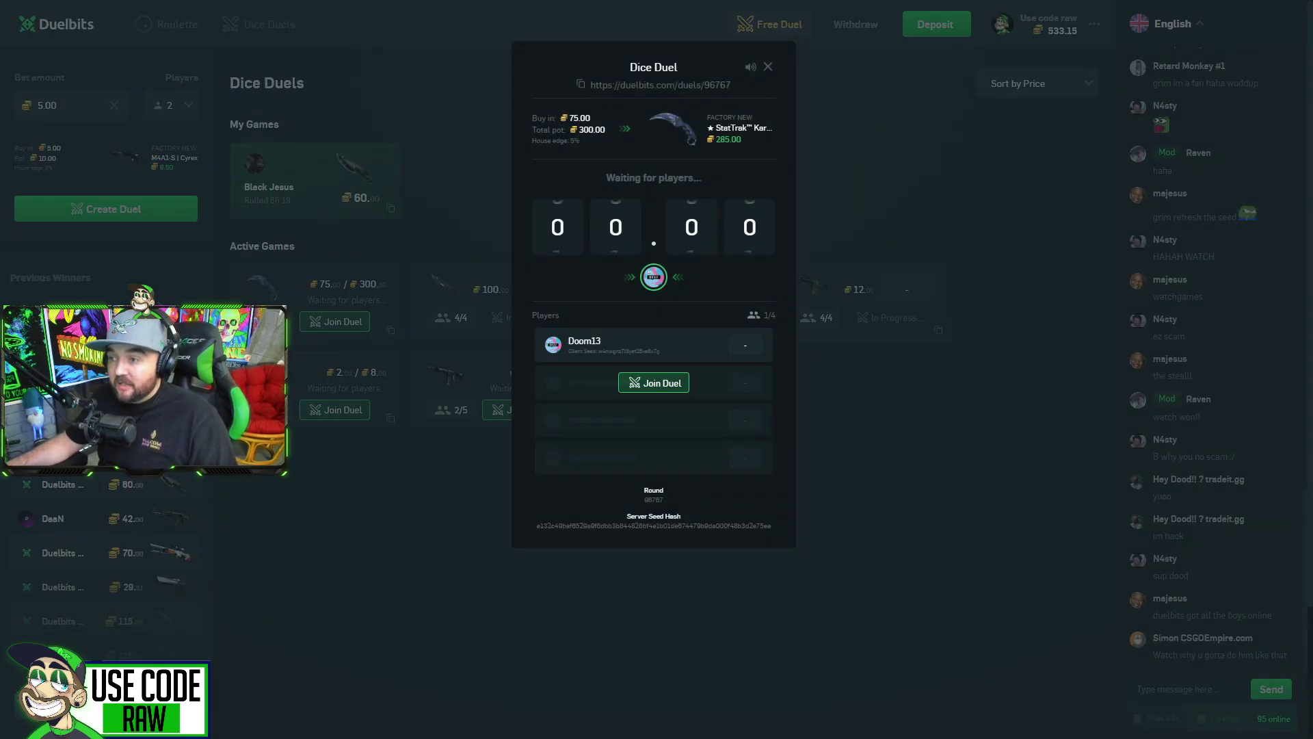
{"action": "left_click", "coordinate": [654, 383]}
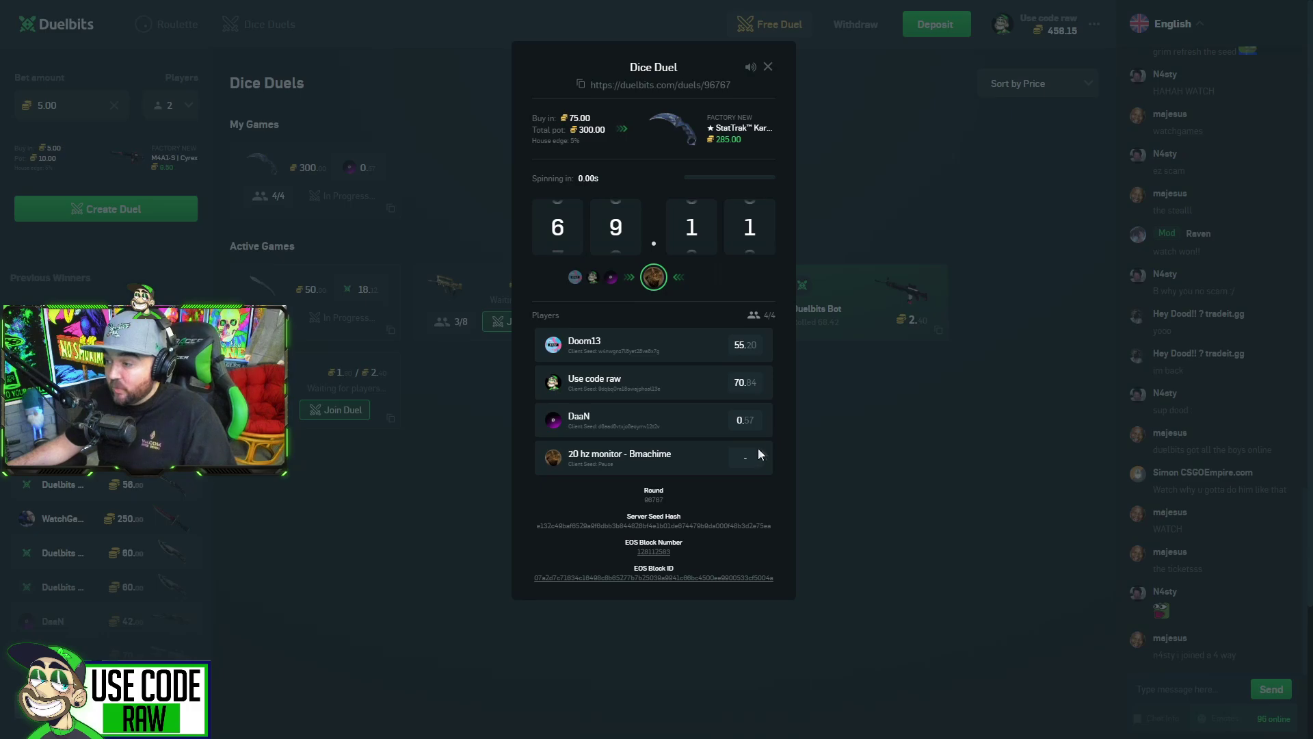
{"action": "left_click", "coordinate": [767, 67]}
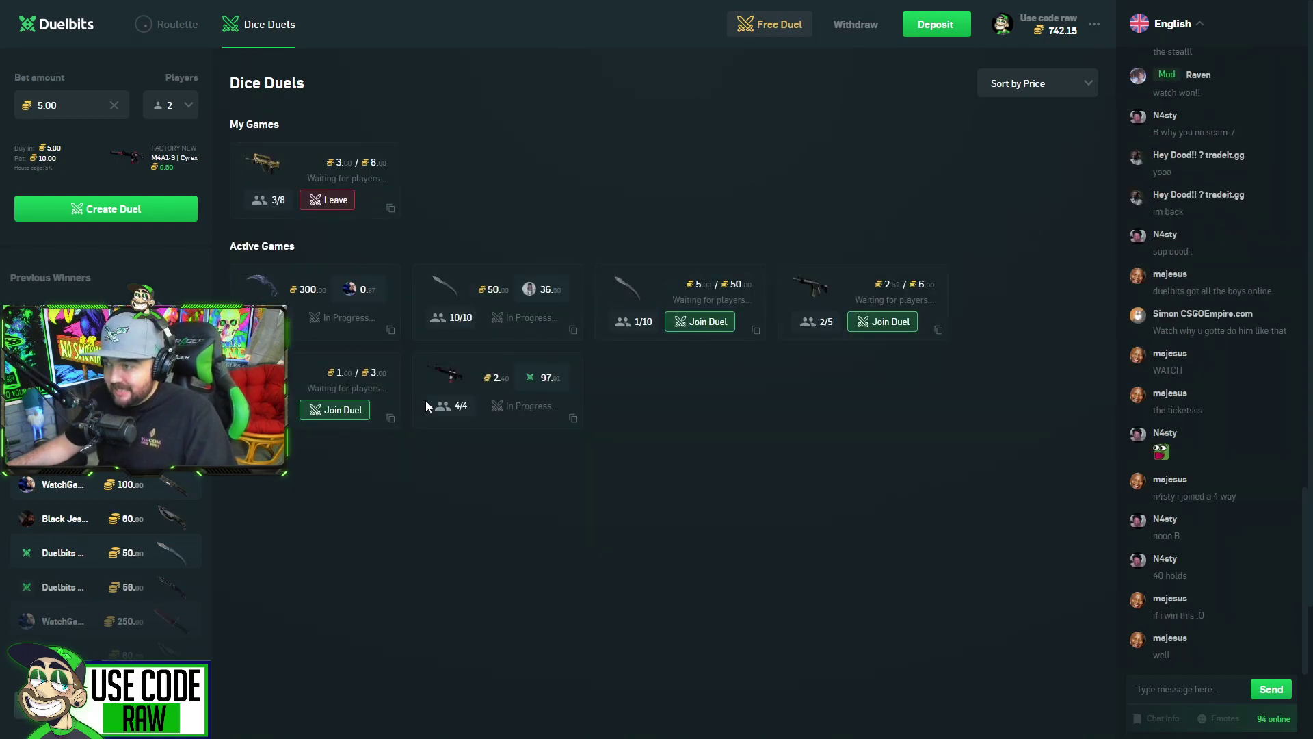
Join the 5/50 ten-player Navaja knife duel from Active Games
{"action": "left_click", "coordinate": [641, 326]}
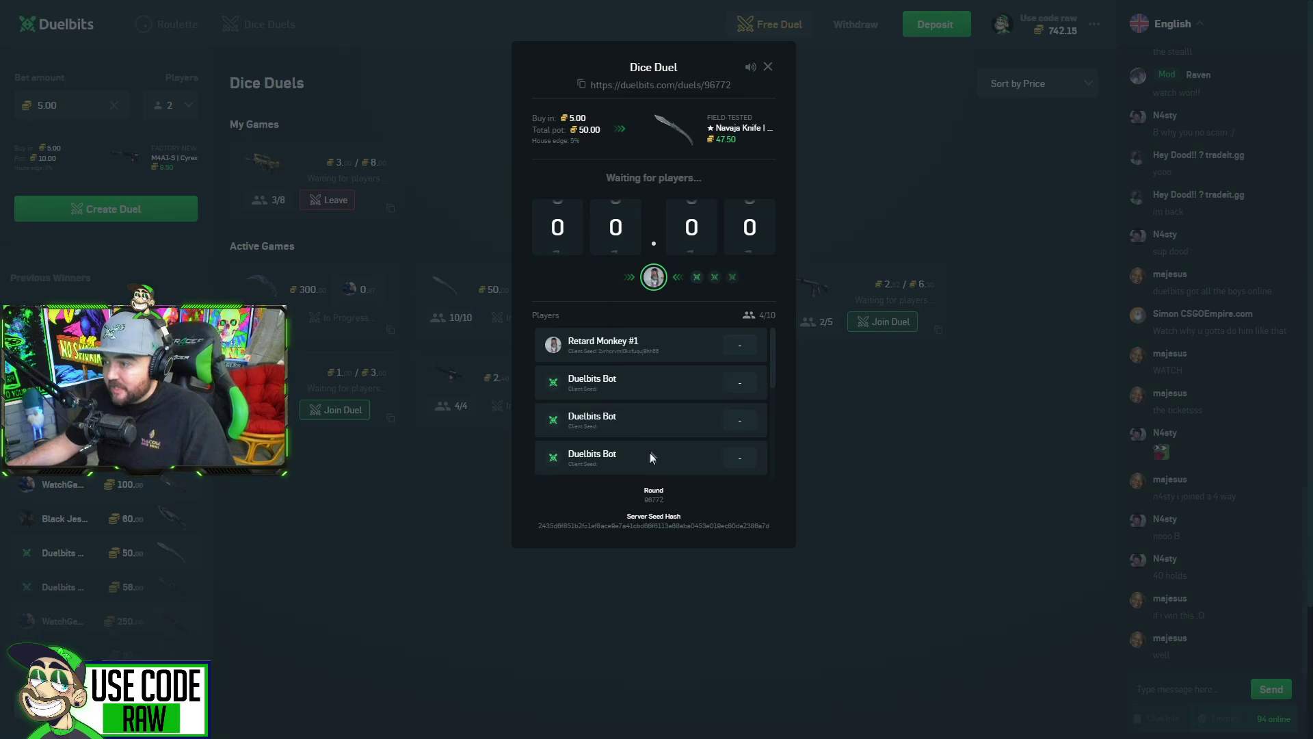
{"action": "scroll", "coordinate": [649, 453], "scroll_direction": "down", "scroll_amount": 3}
{"action": "left_click", "coordinate": [651, 381]}
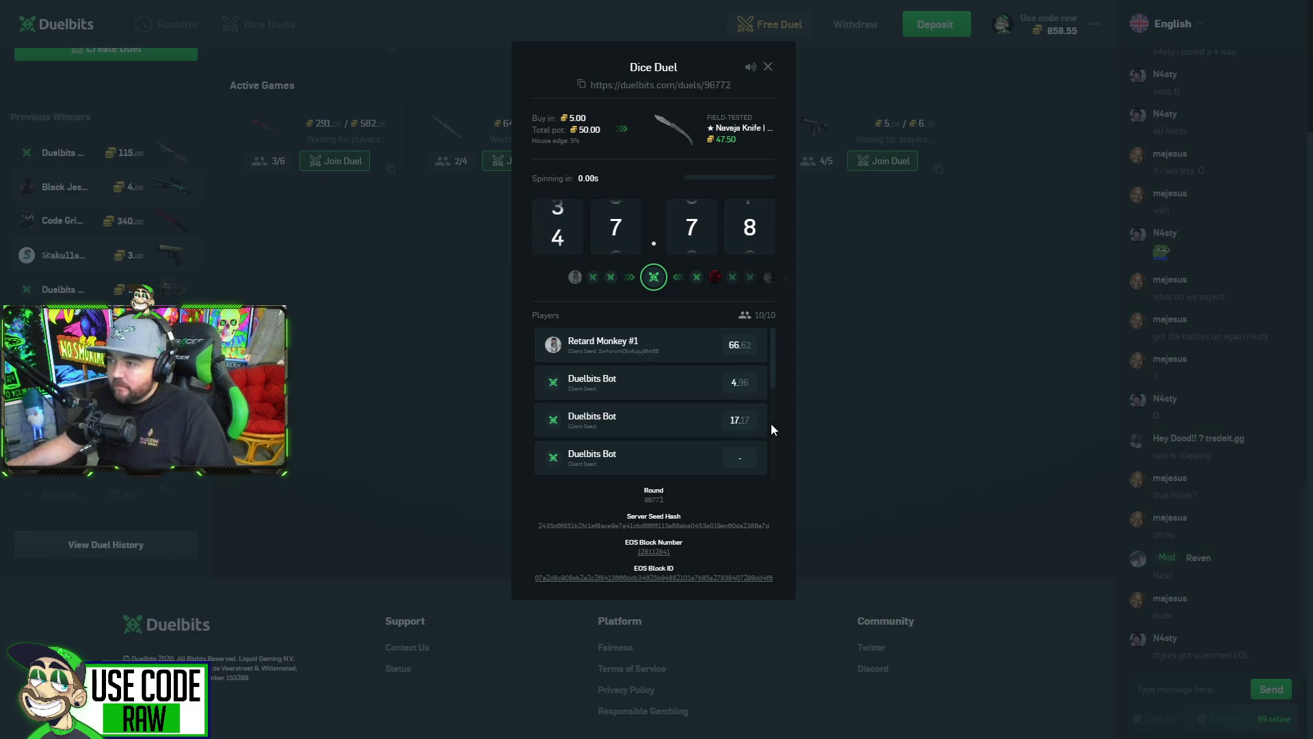
{"action": "scroll", "coordinate": [734, 401], "scroll_direction": "down", "scroll_amount": 3}
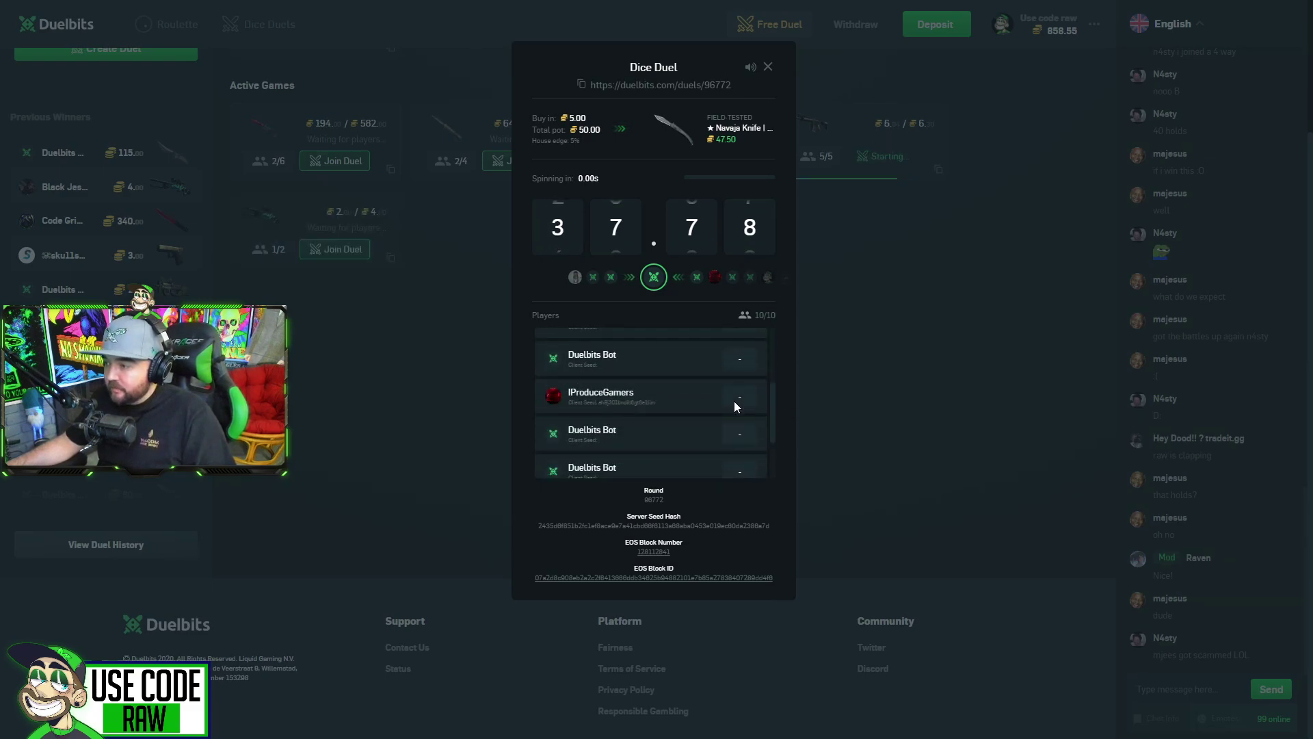
{"action": "scroll", "coordinate": [735, 412], "scroll_direction": "down", "scroll_amount": 2}
{"action": "scroll", "coordinate": [744, 402], "scroll_direction": "up", "scroll_amount": 2}
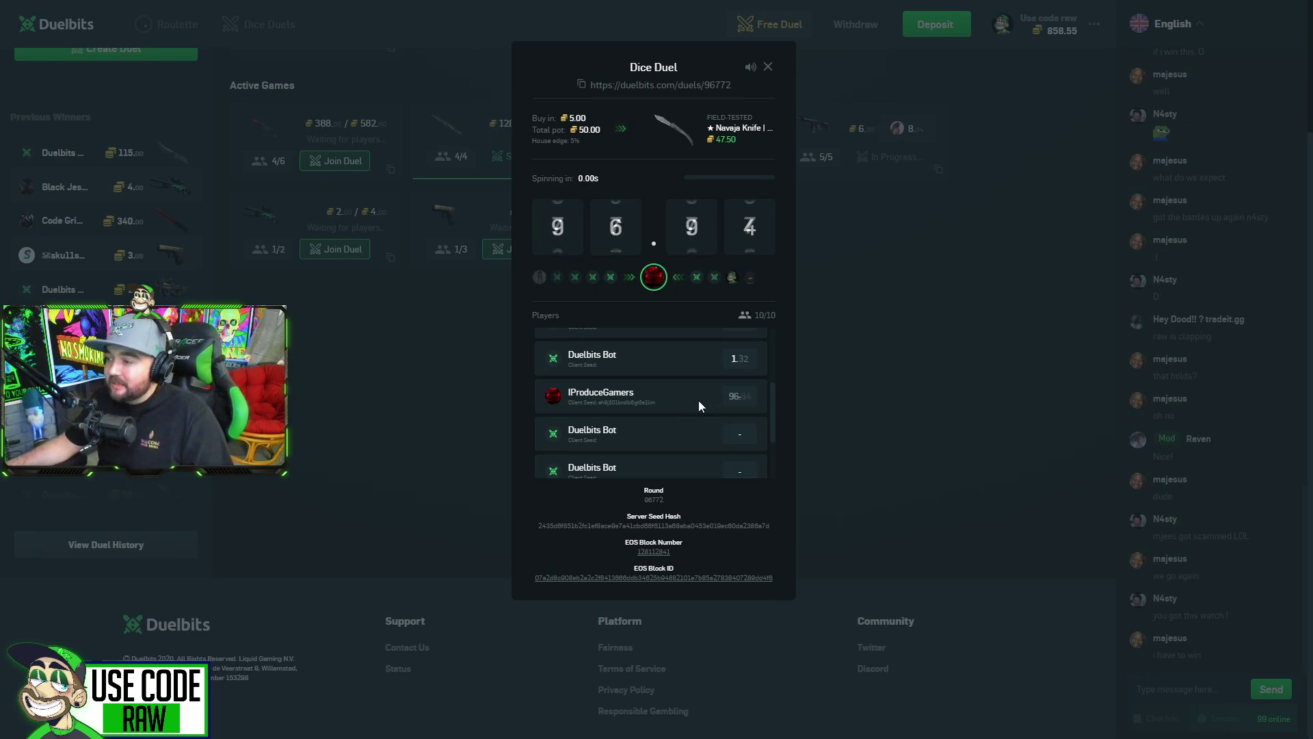
{"action": "scroll", "coordinate": [720, 394], "scroll_direction": "down", "scroll_amount": 1}
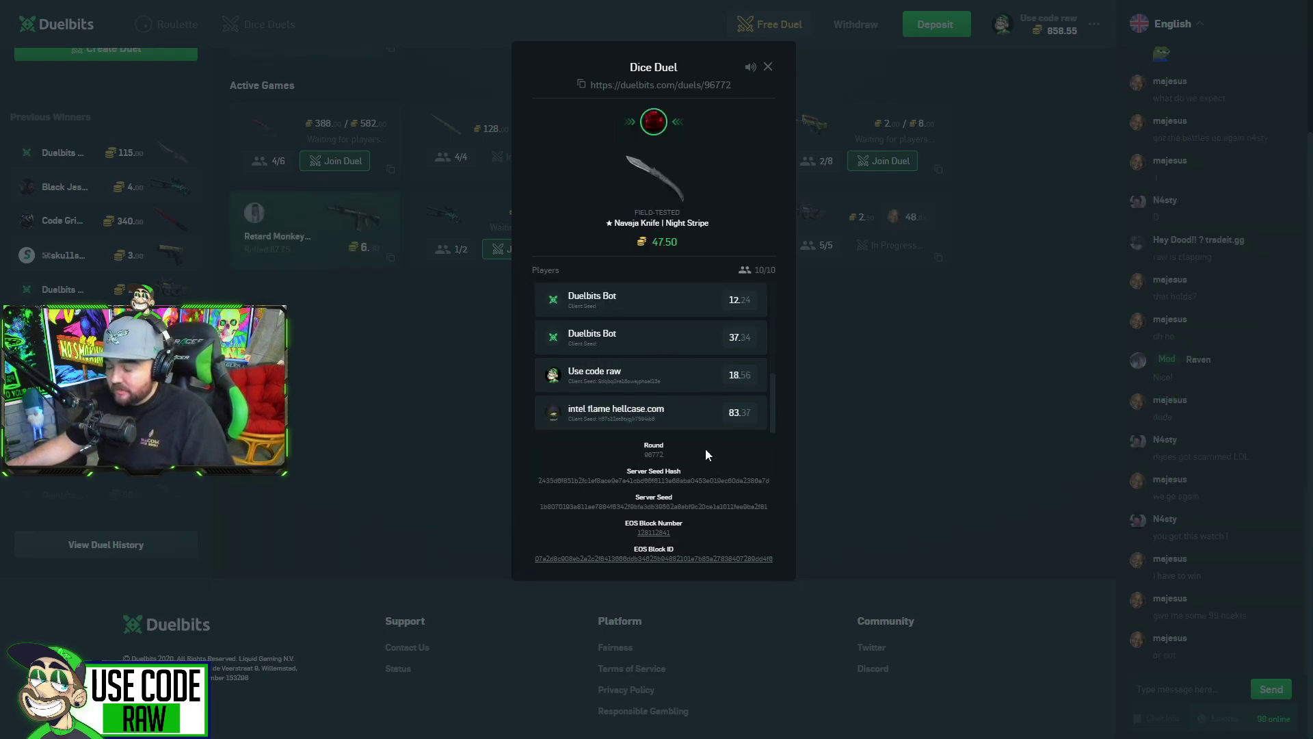
Close the Navaja knife duel after IProduceGamers wins with a 96.94 roll
{"action": "left_click", "coordinate": [769, 67]}
Join the 97-coin six-player StatTrak knife duel and close it after losing with 29.12
{"action": "left_click", "coordinate": [283, 165]}
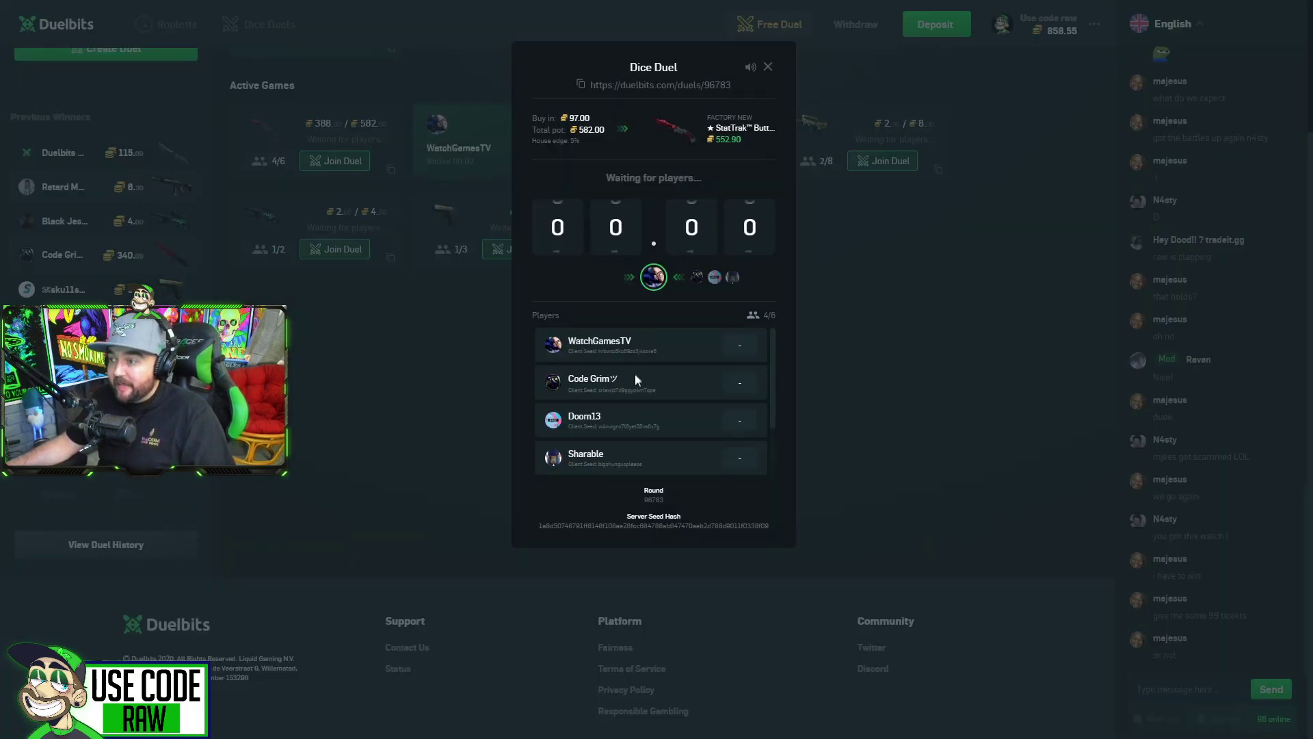
{"action": "scroll", "coordinate": [643, 389], "scroll_direction": "down", "scroll_amount": 3}
{"action": "left_click", "coordinate": [660, 429]}
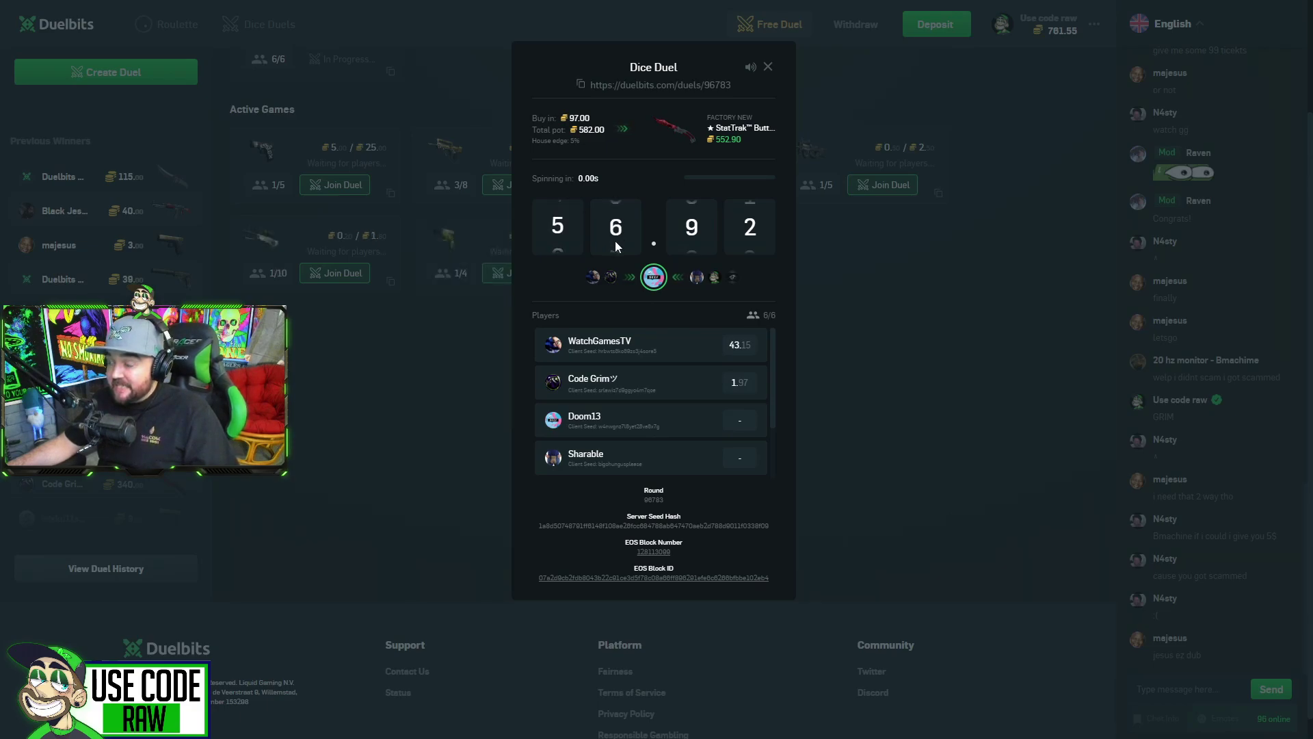
{"action": "scroll", "coordinate": [678, 402], "scroll_direction": "down", "scroll_amount": 2}
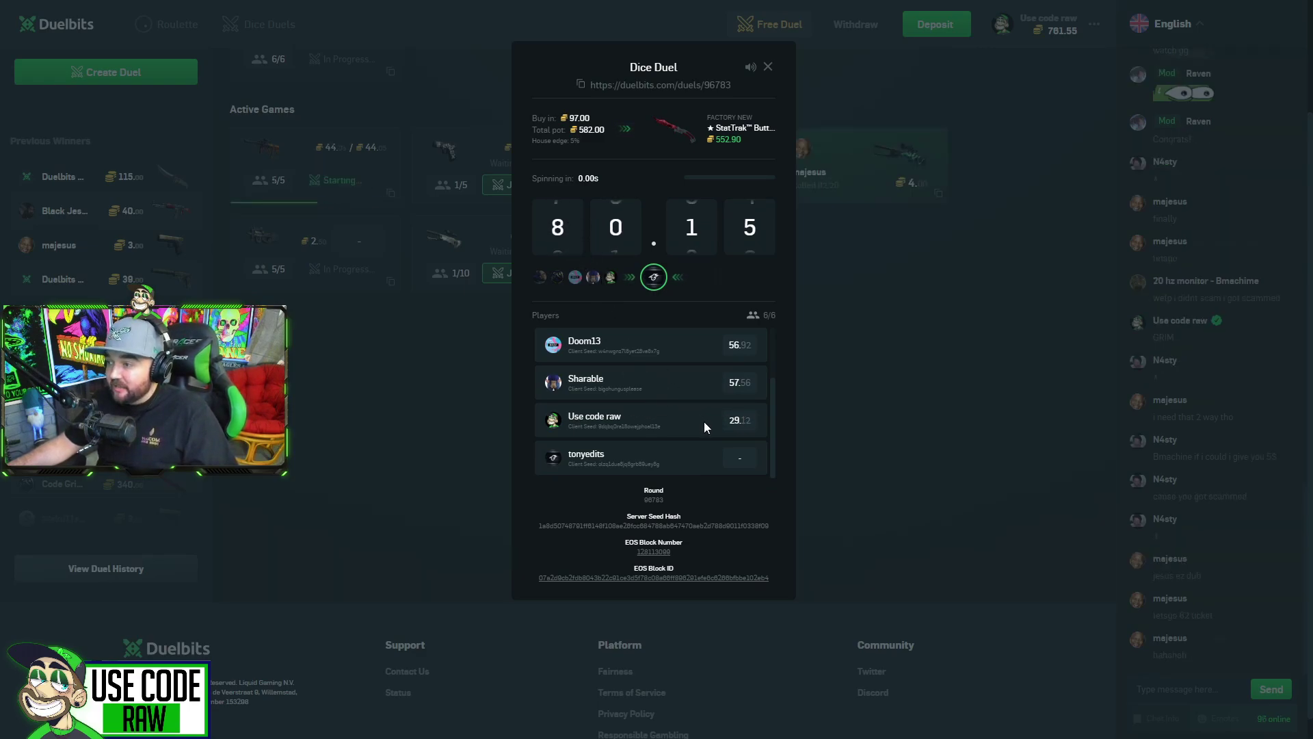
{"action": "left_click", "coordinate": [875, 398]}
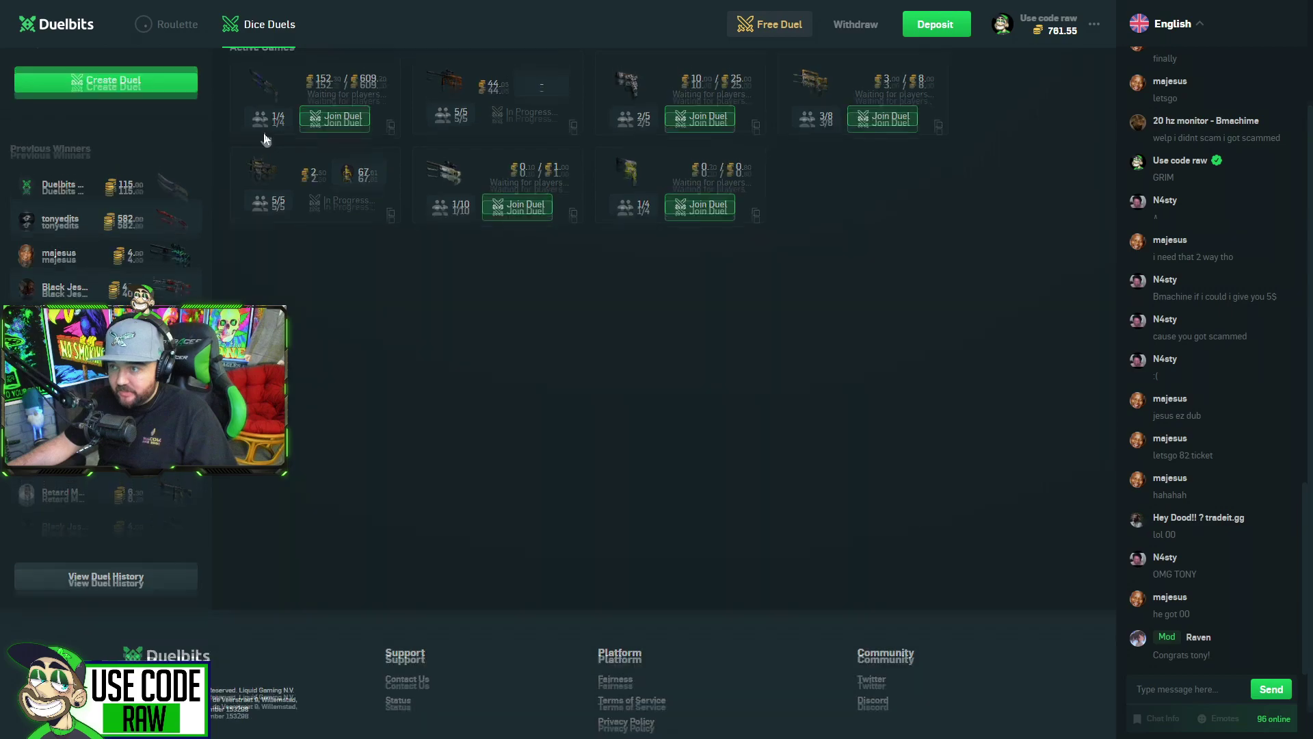
Play the 152-coin knife duel, then join the three-player 190/570 StatTrak knife duel
{"action": "left_click", "coordinate": [339, 108]}
{"action": "left_click", "coordinate": [664, 428]}
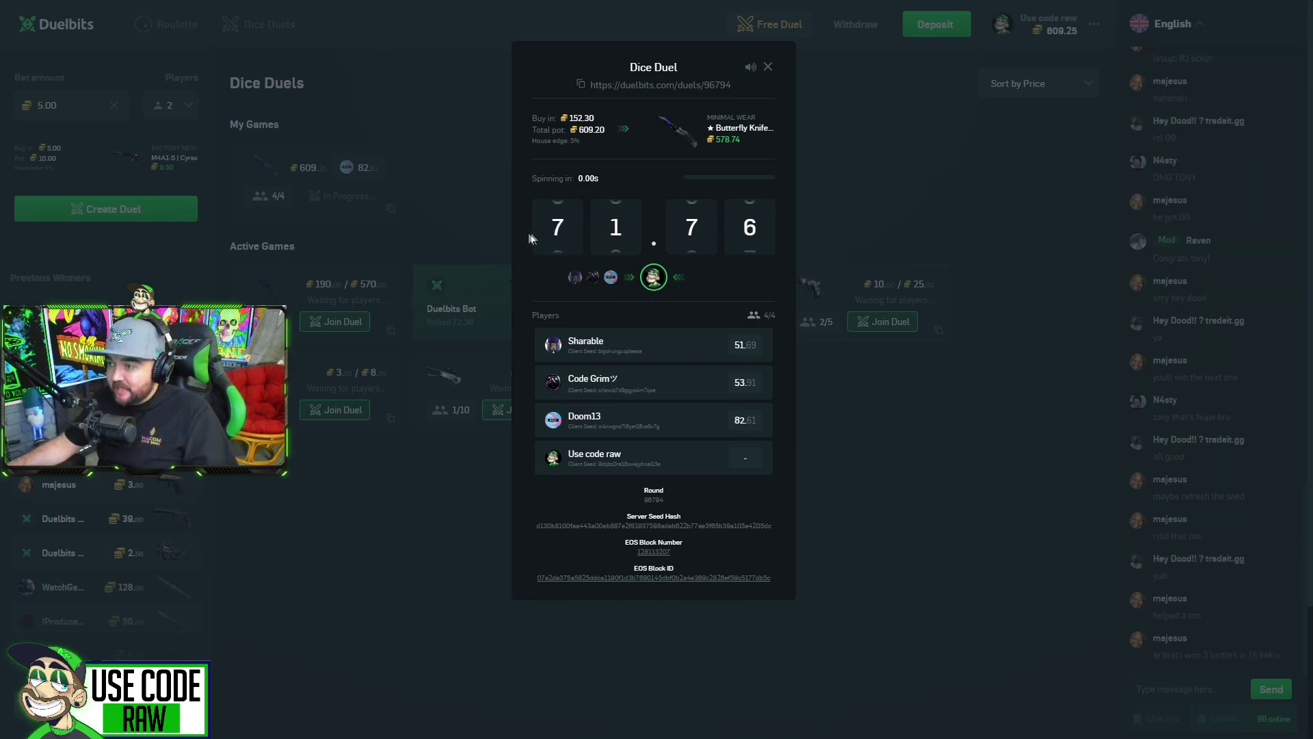
{"action": "left_click", "coordinate": [247, 254]}
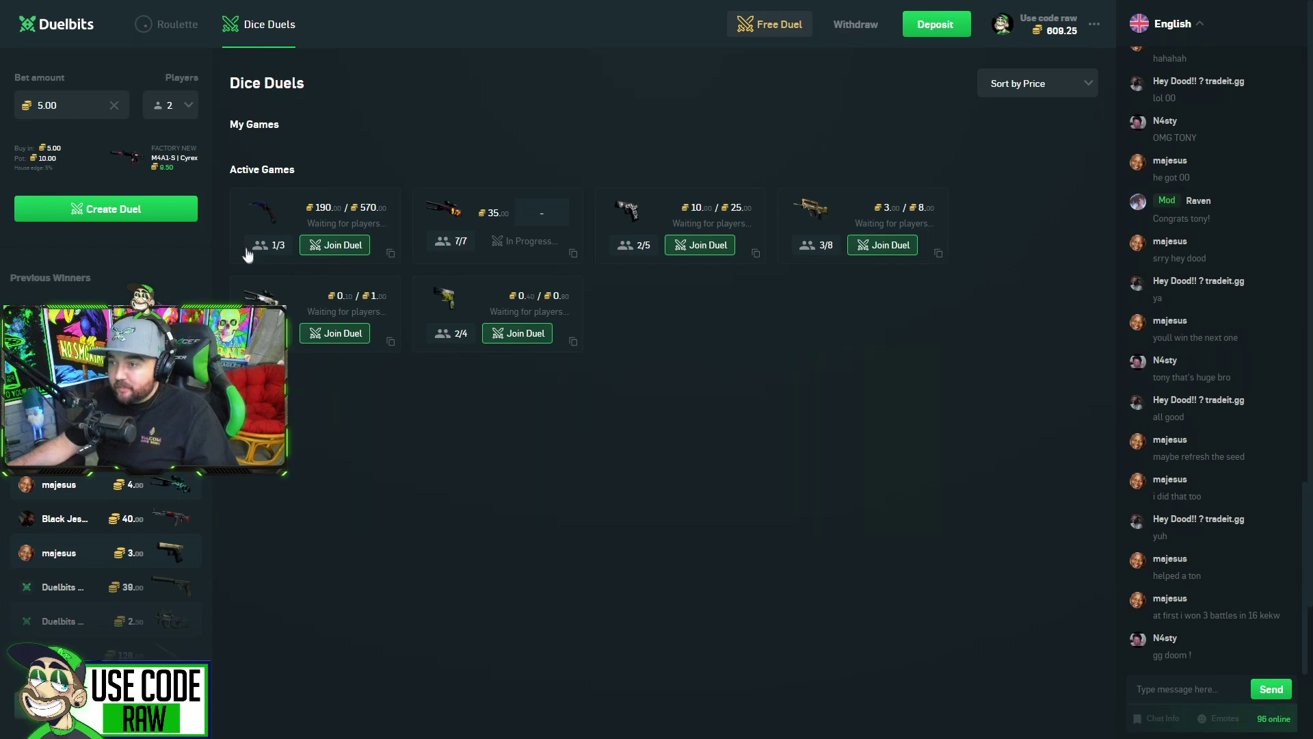
{"action": "left_click", "coordinate": [278, 244]}
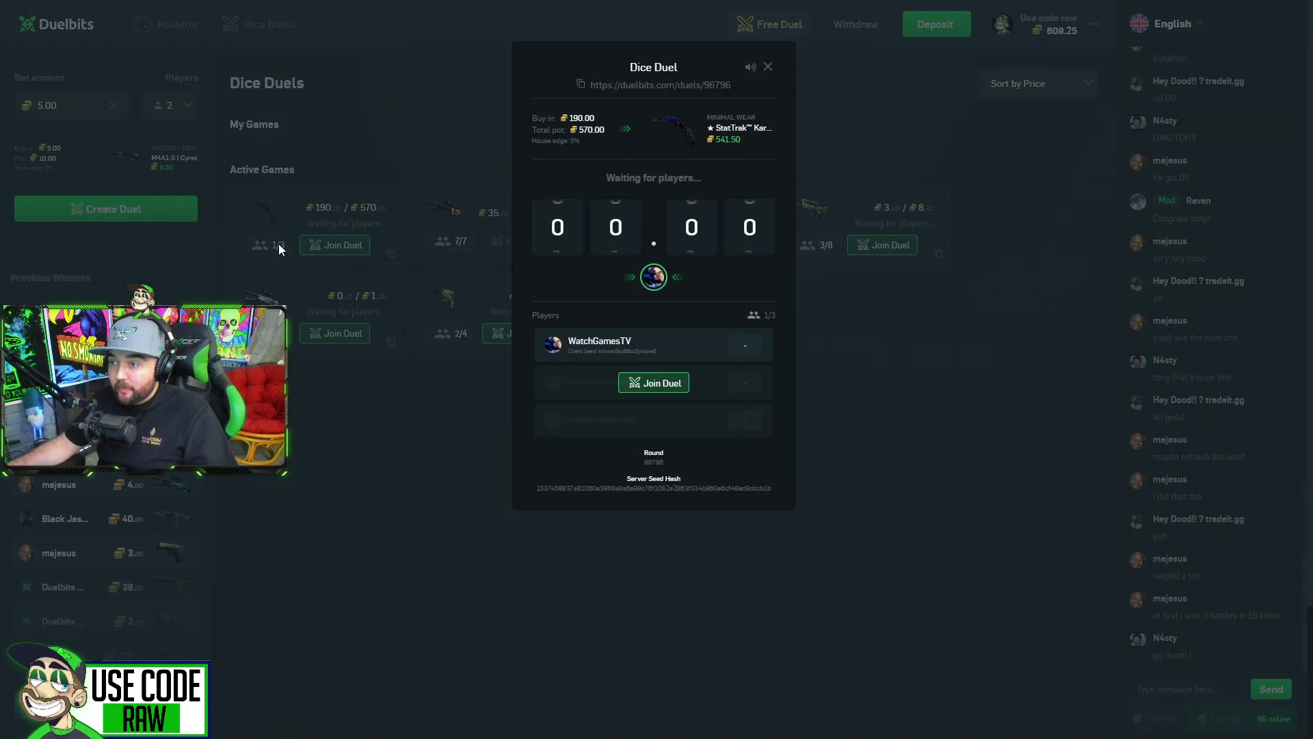
{"action": "left_click", "coordinate": [636, 385]}
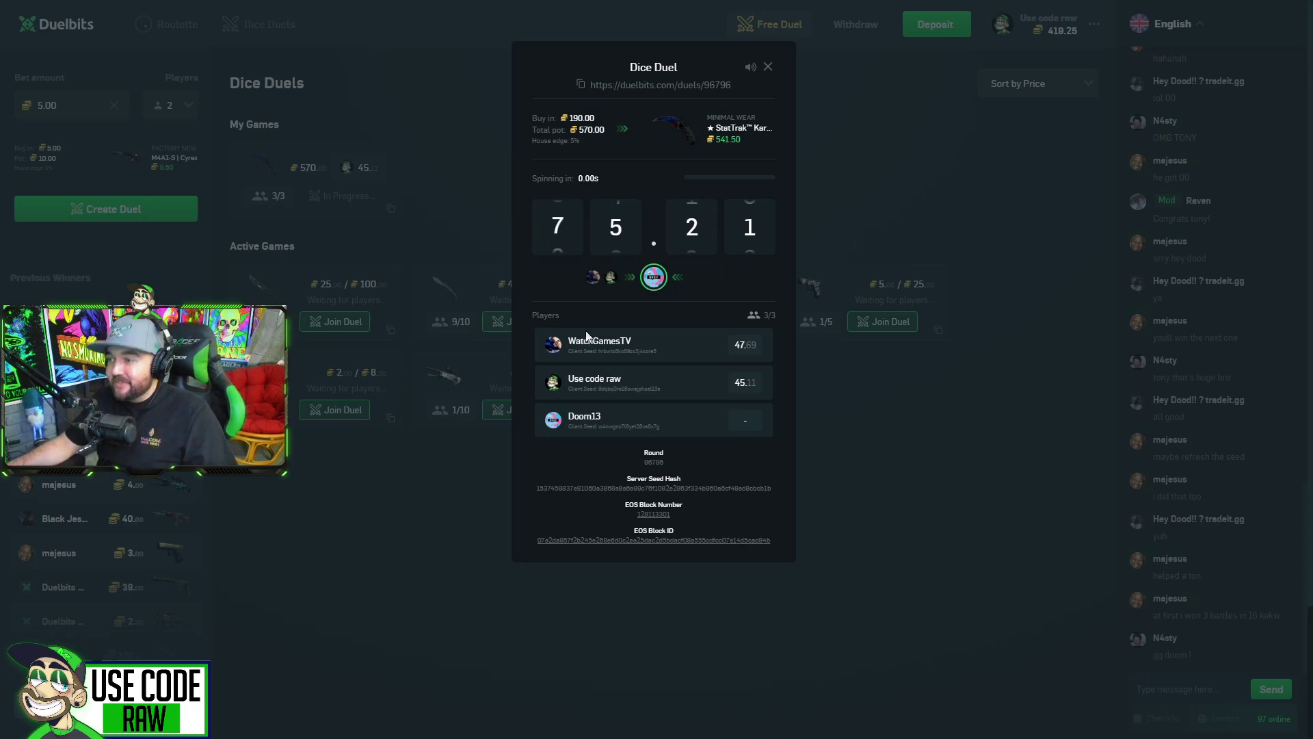
Create a four-player 200-coin duel, leave it, then rejoin it from Active Games
{"action": "left_click", "coordinate": [470, 500]}
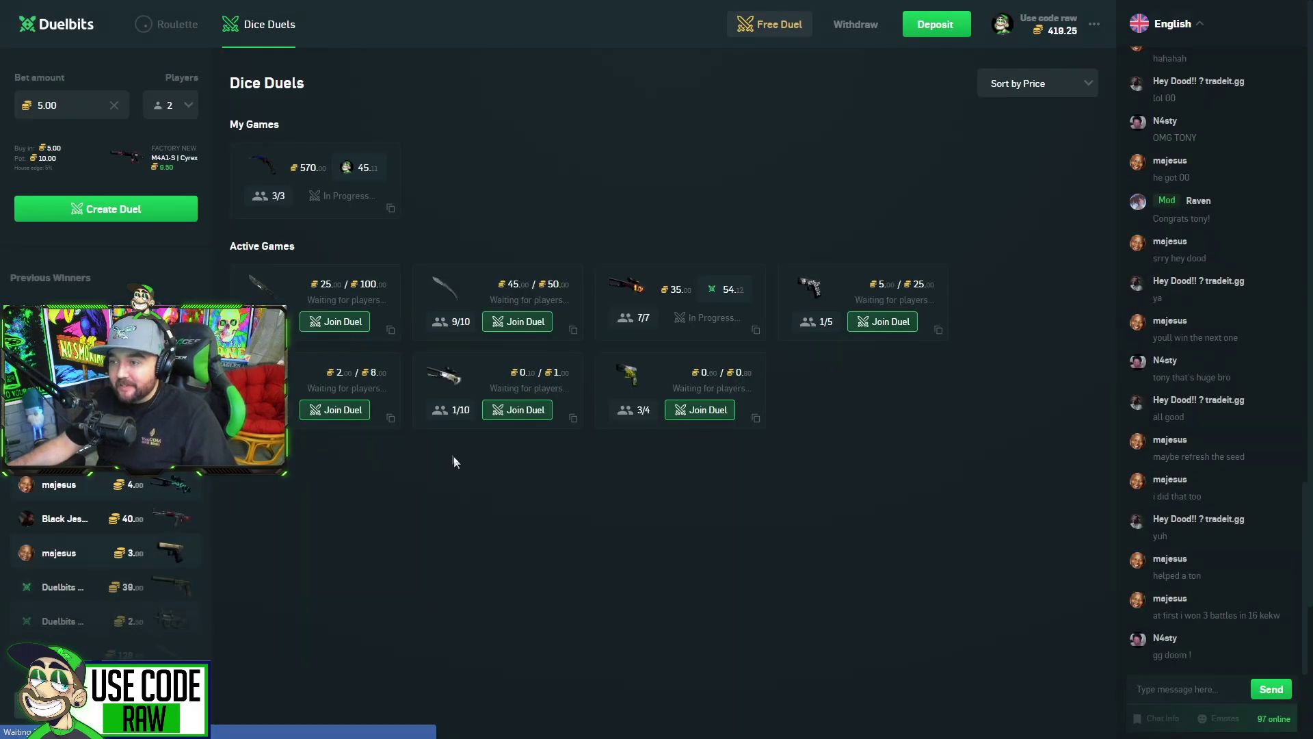
{"action": "double_click", "coordinate": [52, 105]}
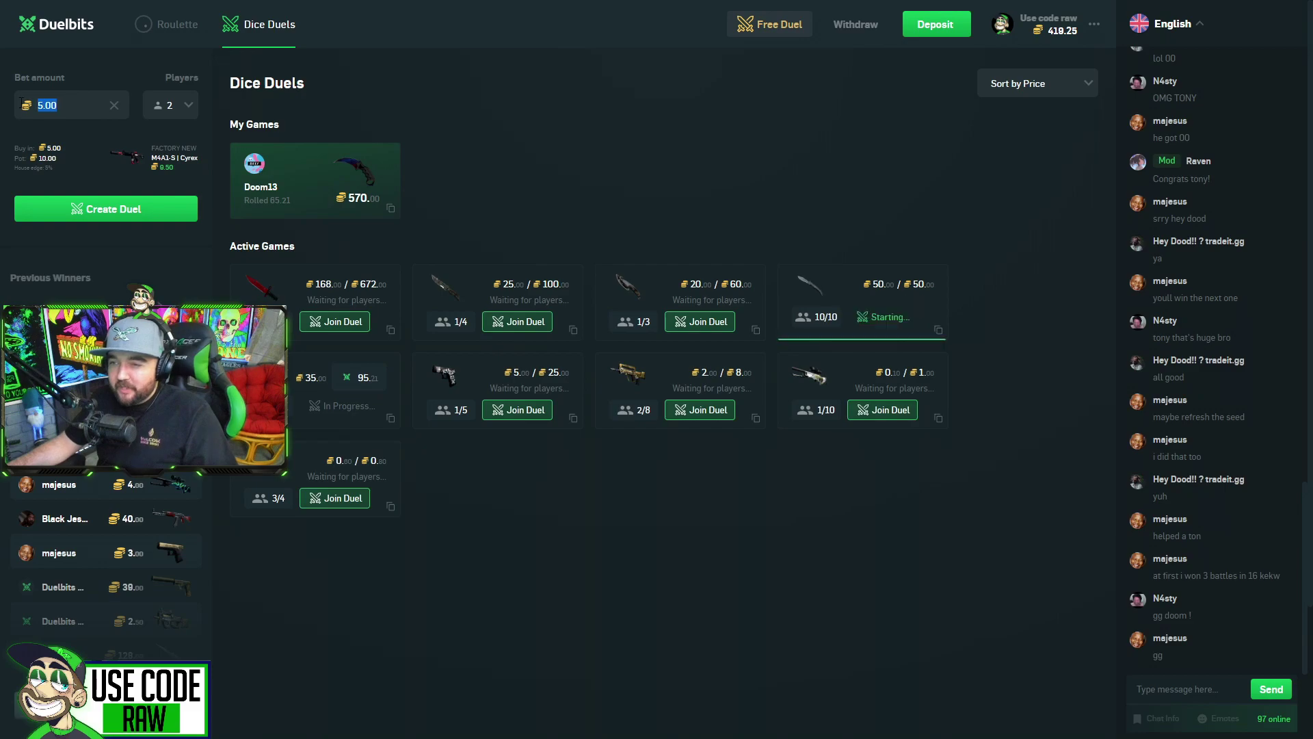
{"action": "type", "text": "200"}
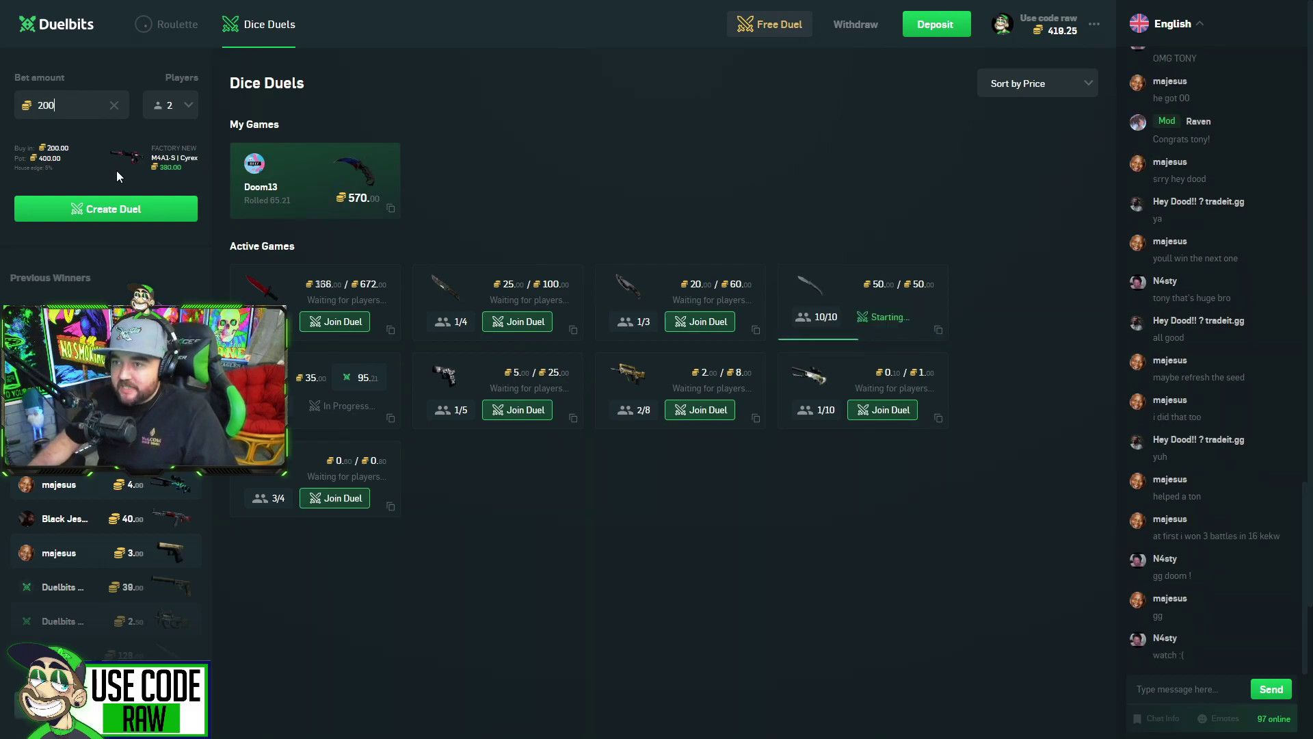
{"action": "left_click", "coordinate": [188, 106]}
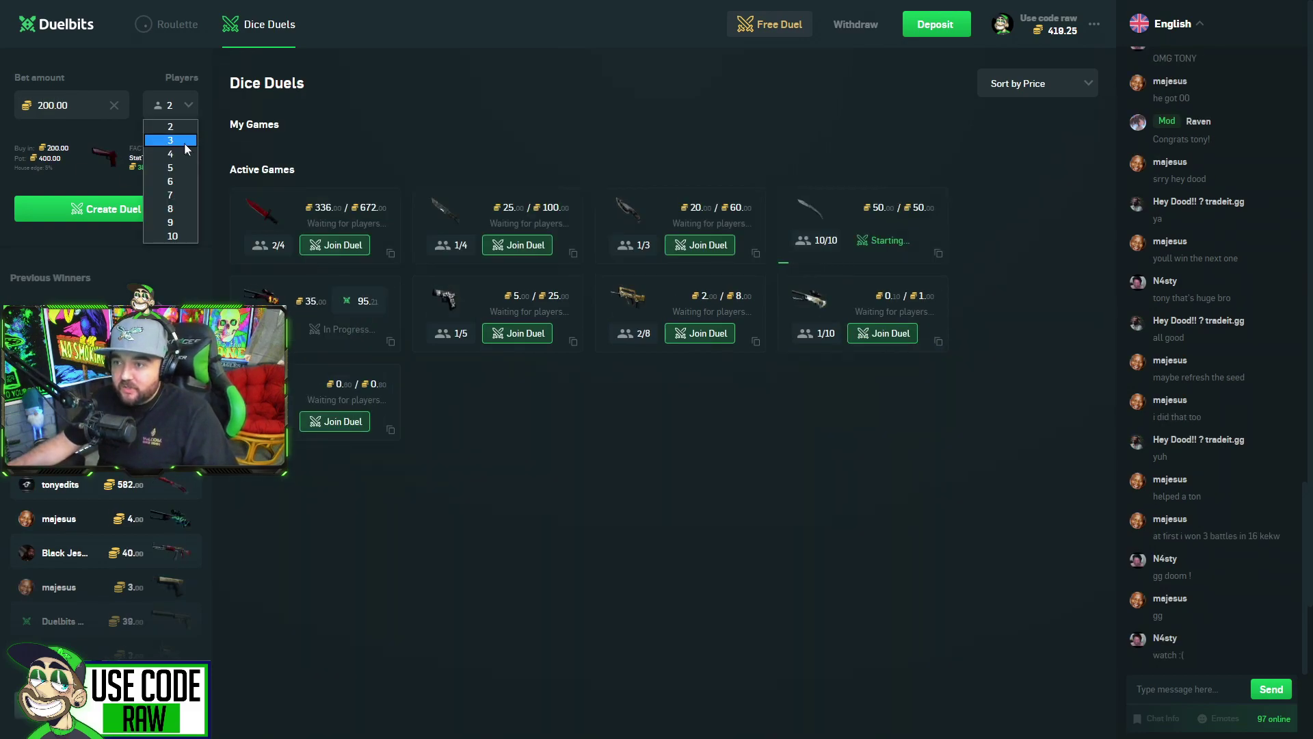
{"action": "left_click", "coordinate": [183, 158]}
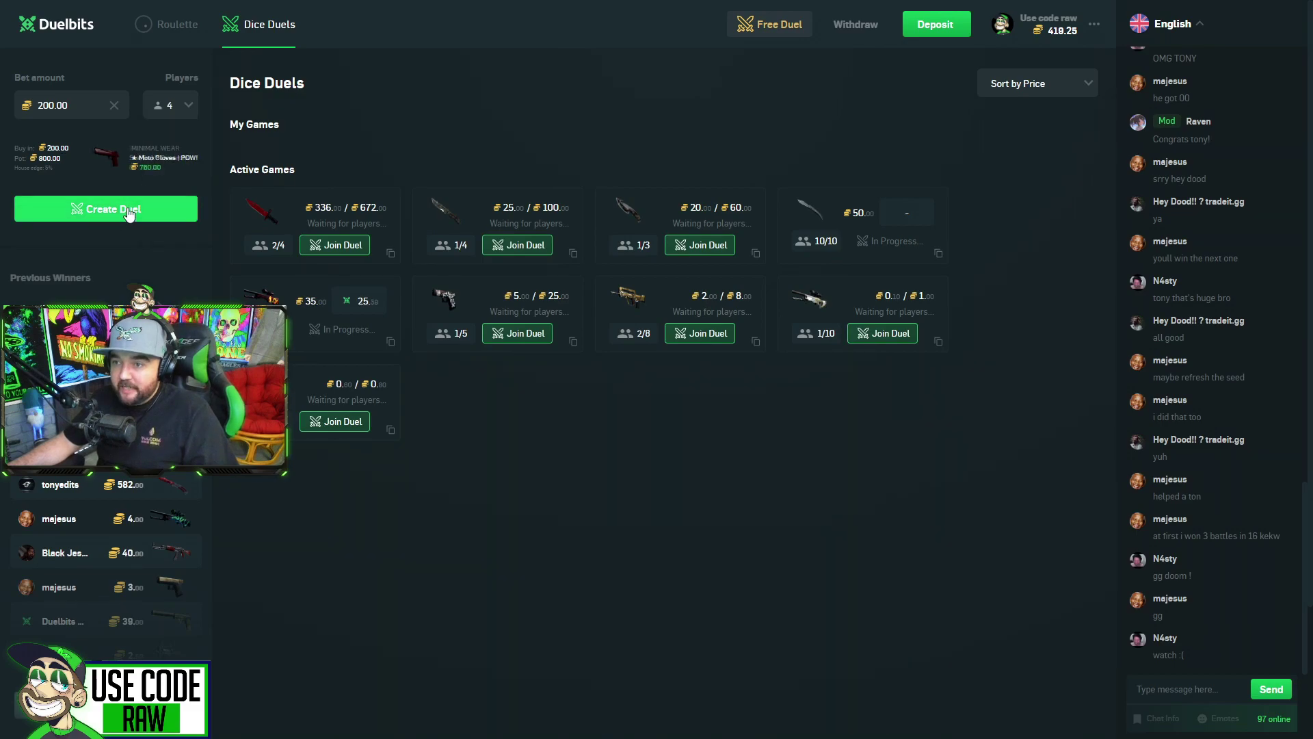
{"action": "left_click", "coordinate": [112, 209]}
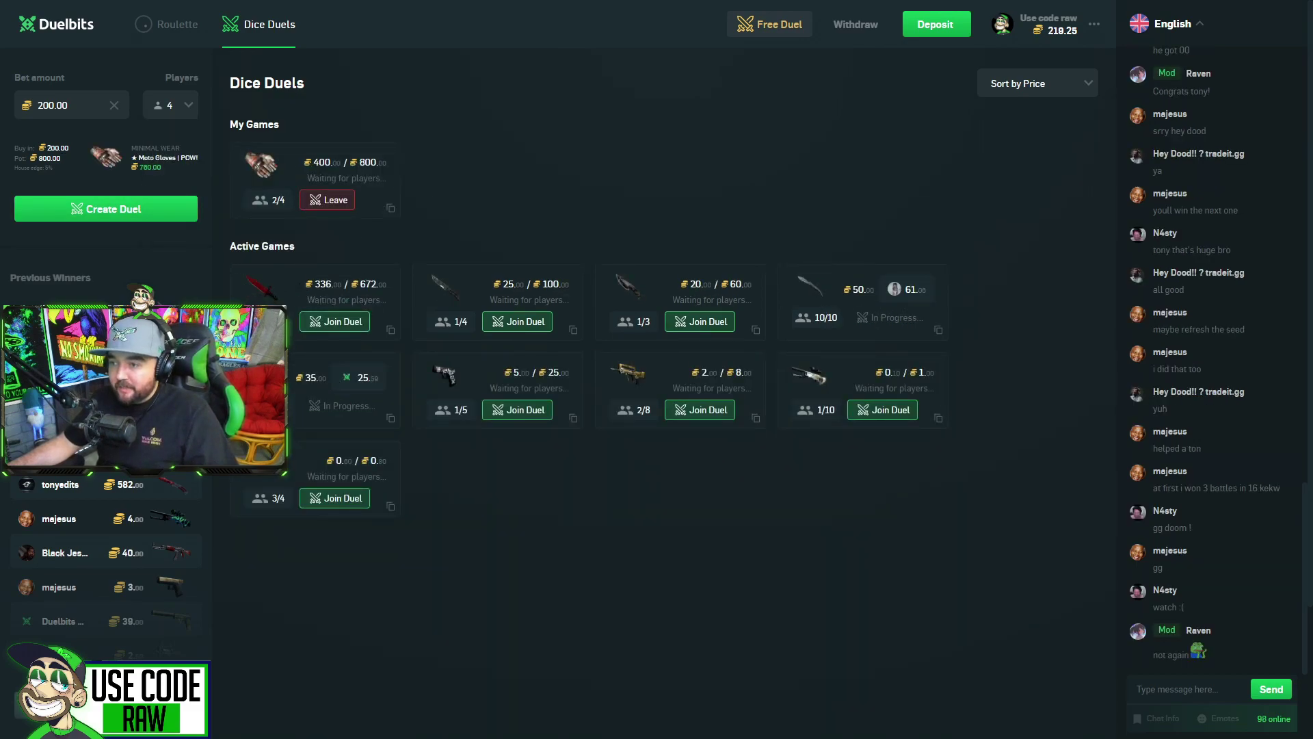
{"action": "left_click", "coordinate": [329, 200]}
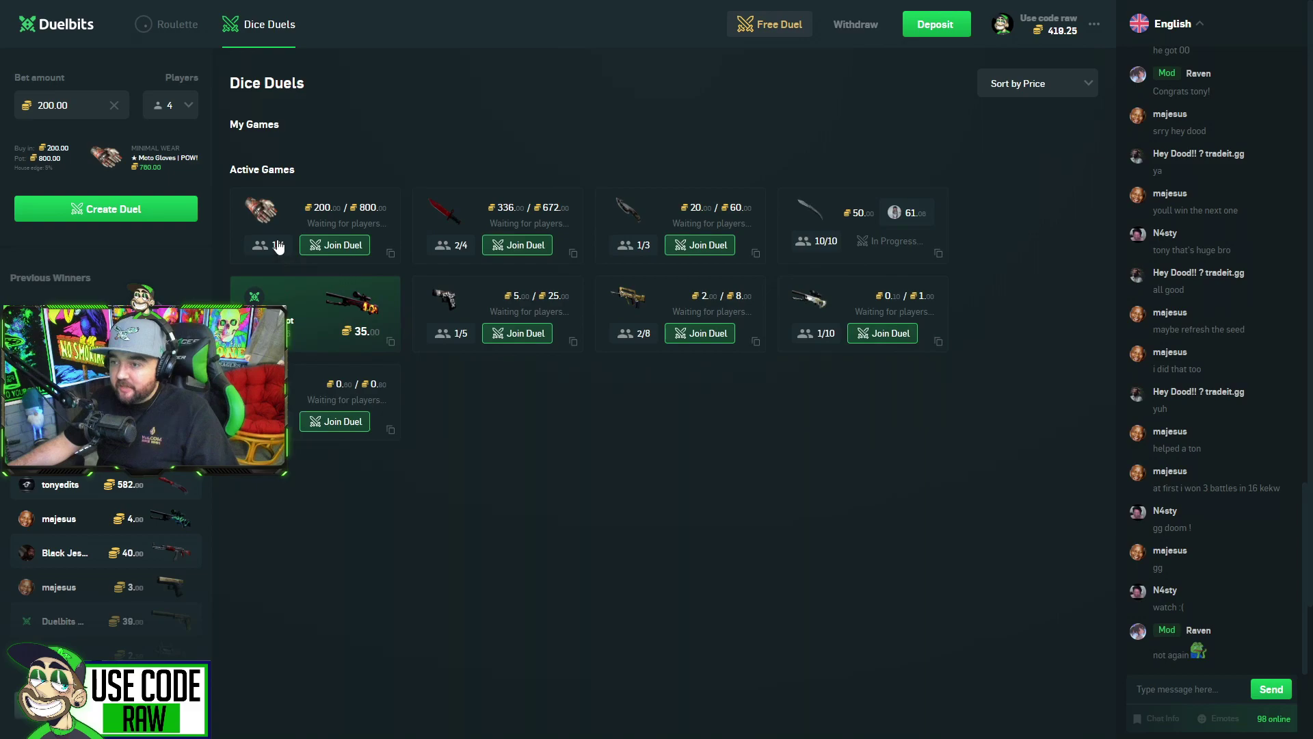
{"action": "left_click", "coordinate": [653, 382]}
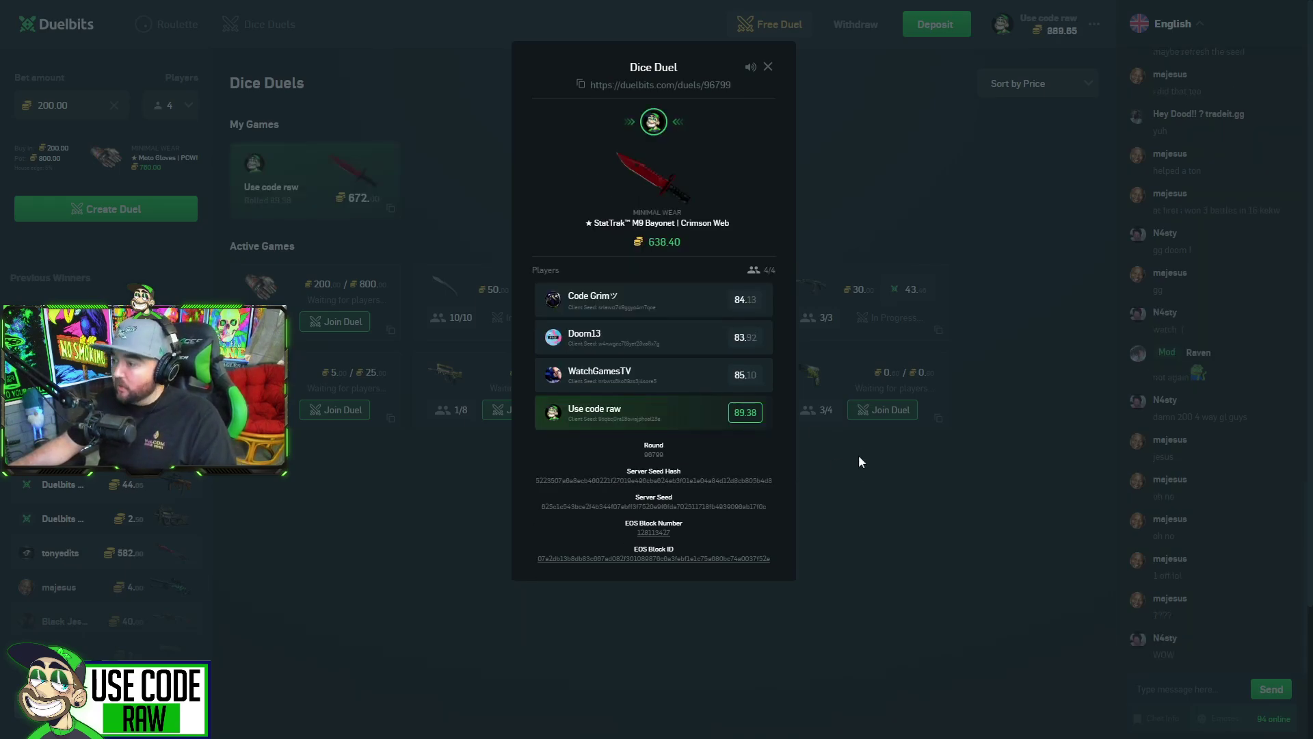
Close the won 200-coin M9 Bayonet duel's results, leaving the balance at 889.85
{"action": "left_click", "coordinate": [891, 504]}
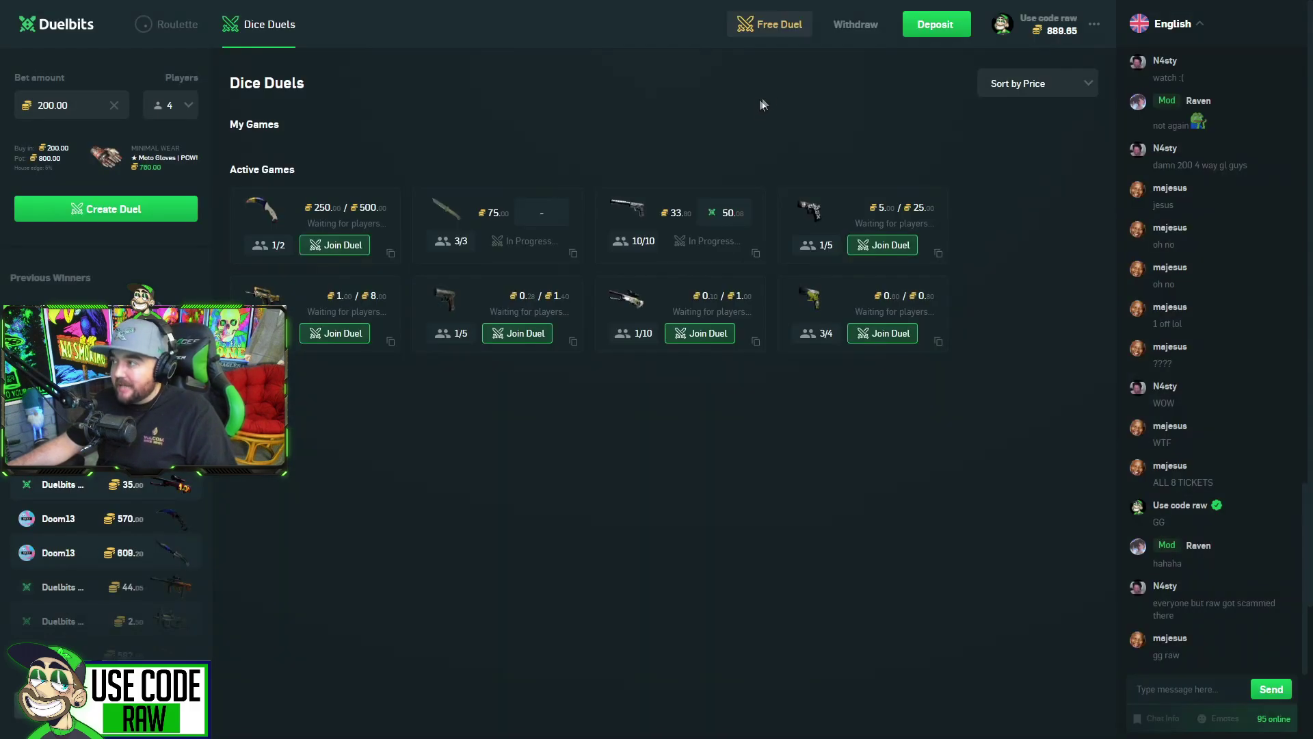
Create a two-player 189.65-coin Karambit duel, call the bot, and close the 72.57 win
{"action": "left_click", "coordinate": [121, 216]}
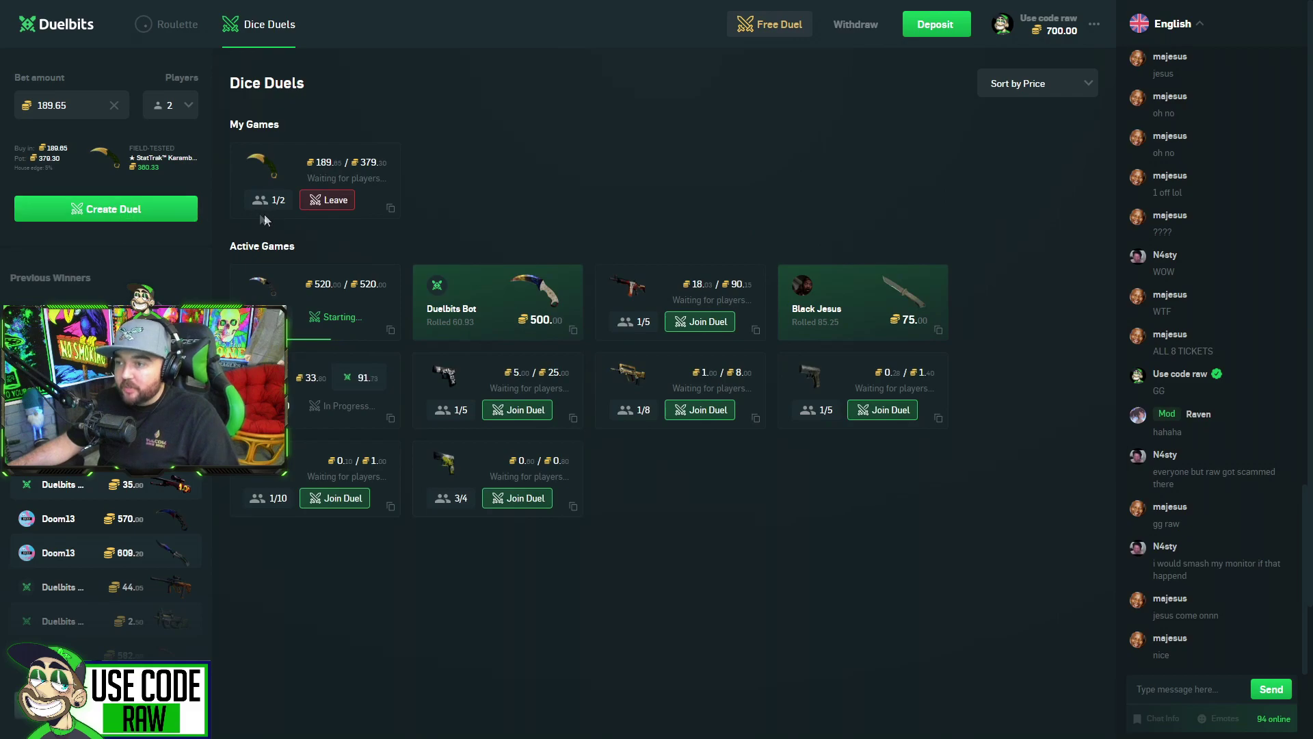
{"action": "left_click", "coordinate": [662, 383]}
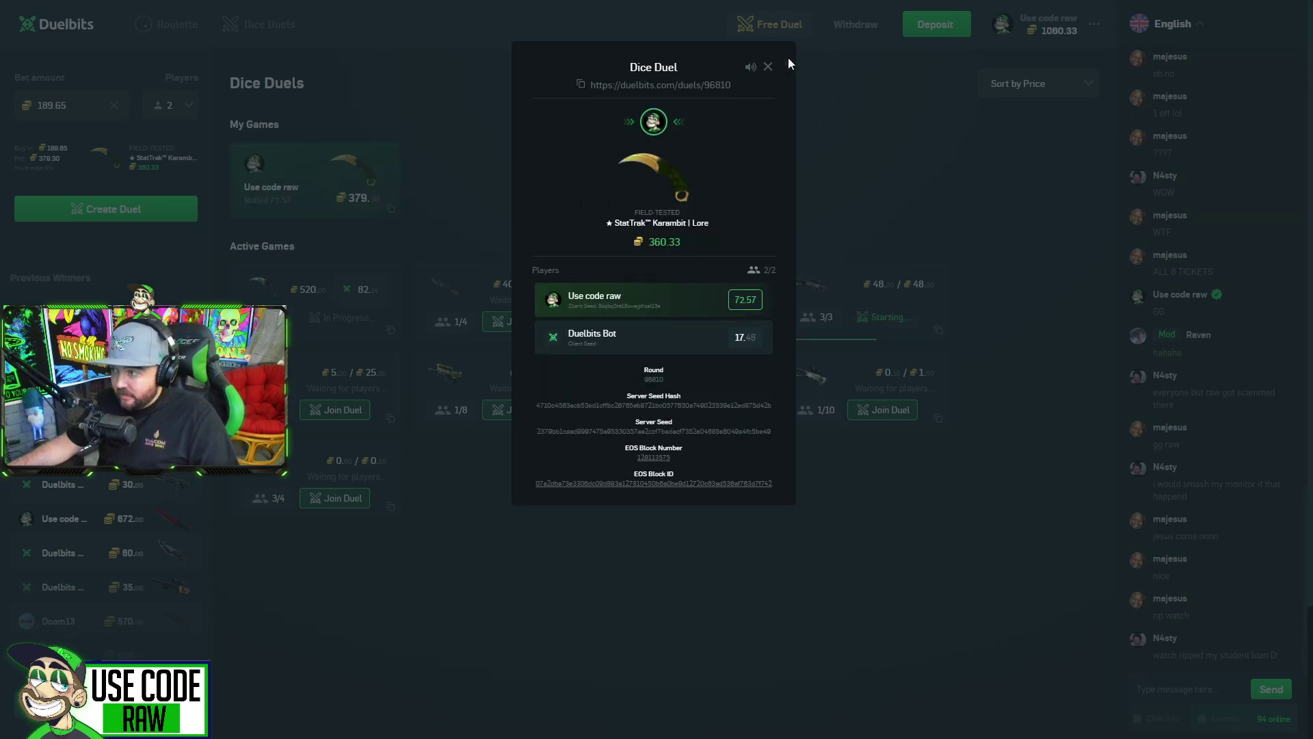
{"action": "left_click", "coordinate": [768, 66]}
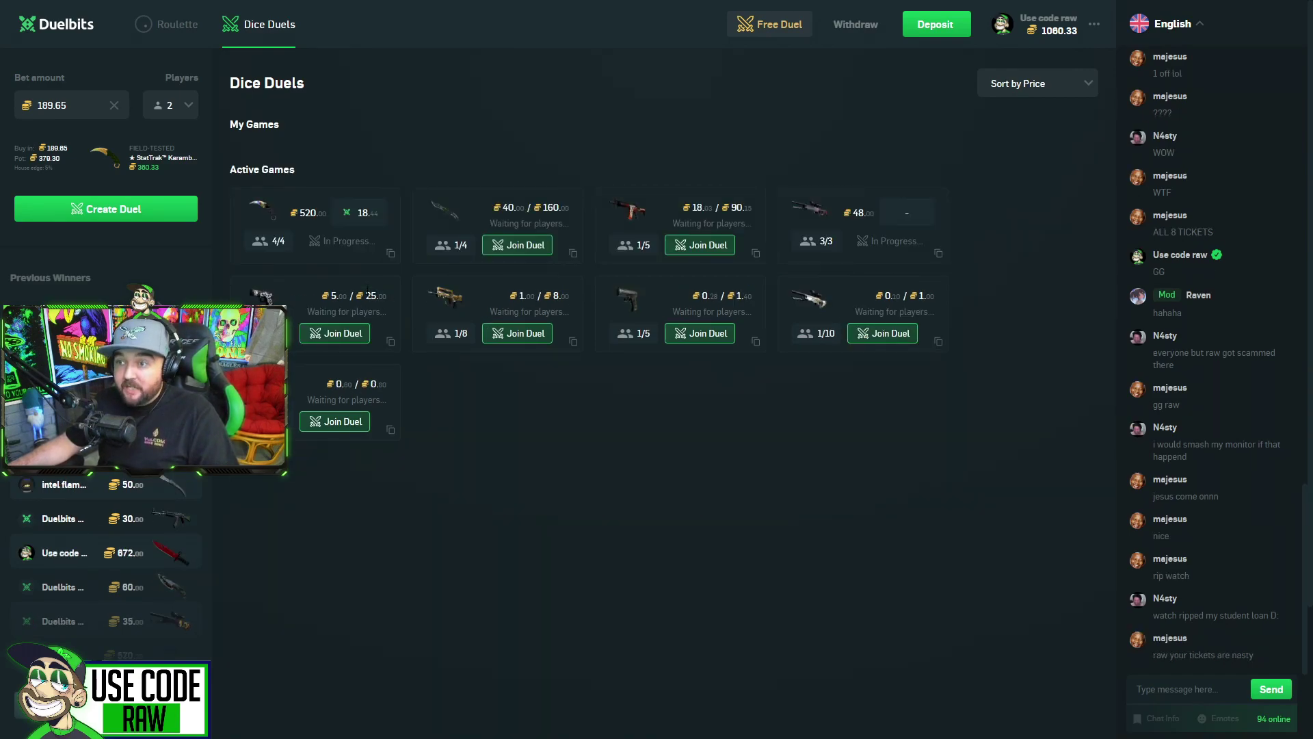
{"action": "left_click", "coordinate": [780, 24]}
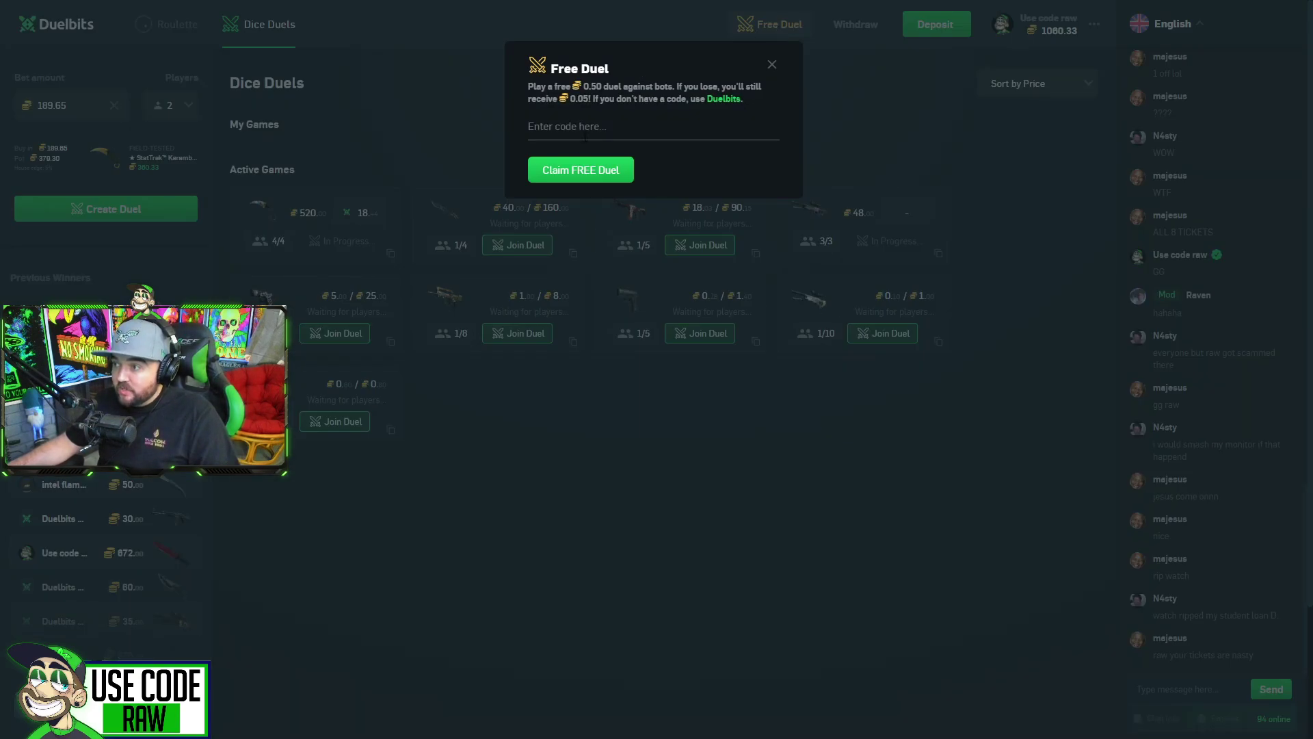
{"action": "left_click", "coordinate": [437, 174]}
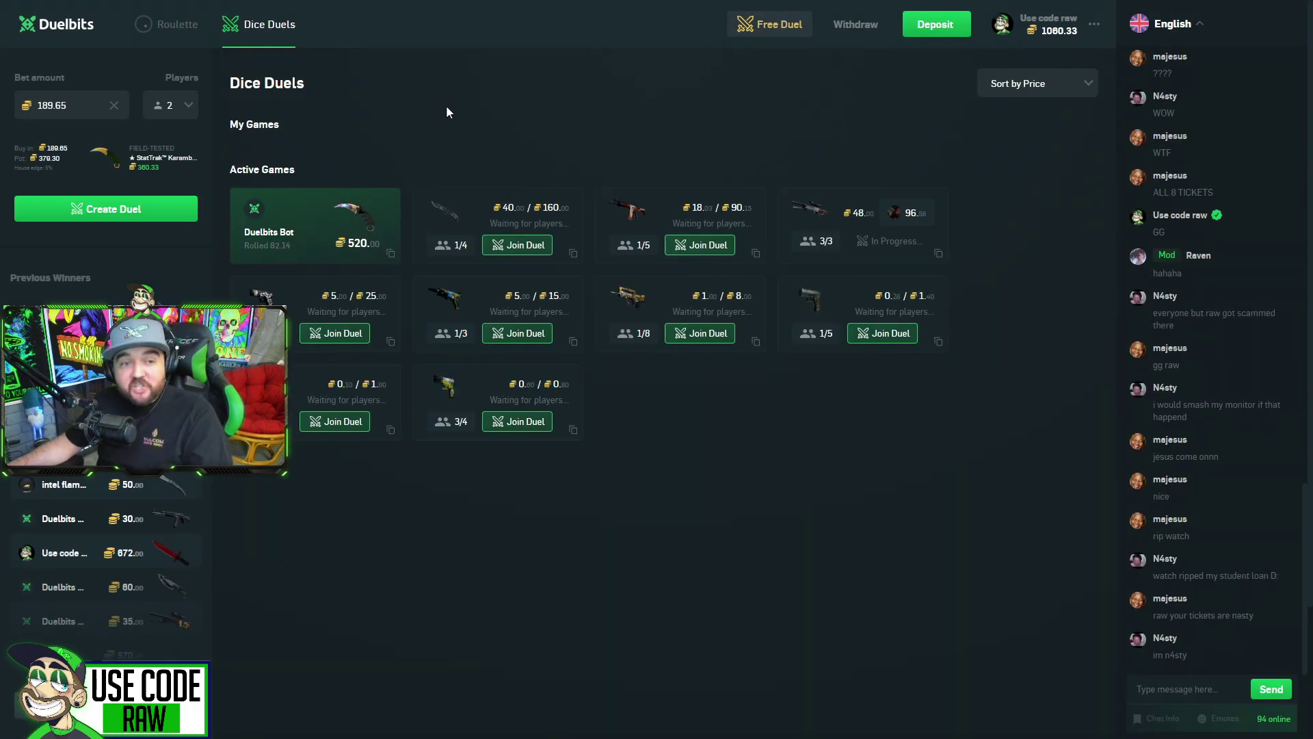